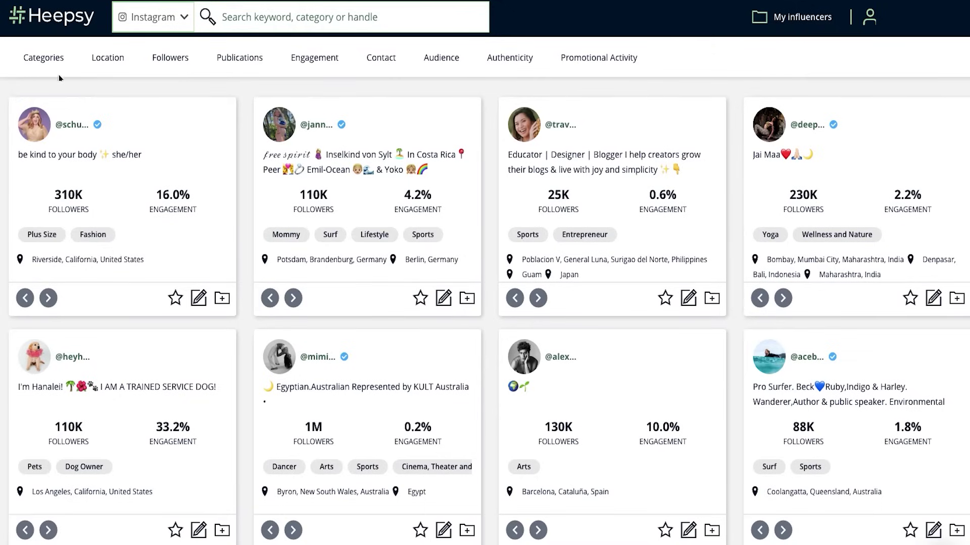
# Apply a Lifestyle category filter to the Instagram influencer results.
pyautogui.click(43, 64)
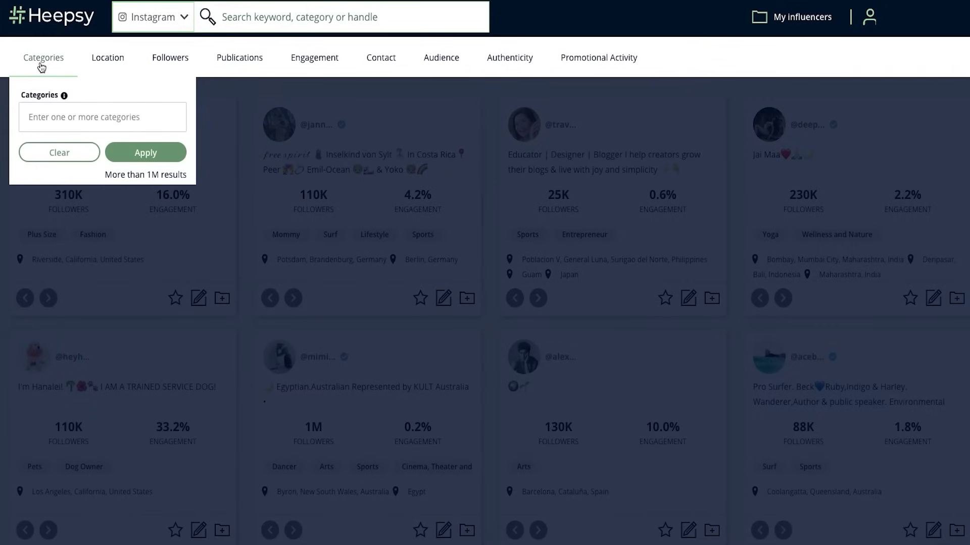
pyautogui.click(34, 120)
pyautogui.scroll(-2, 45, 260)
pyautogui.scroll(-3, 45, 260)
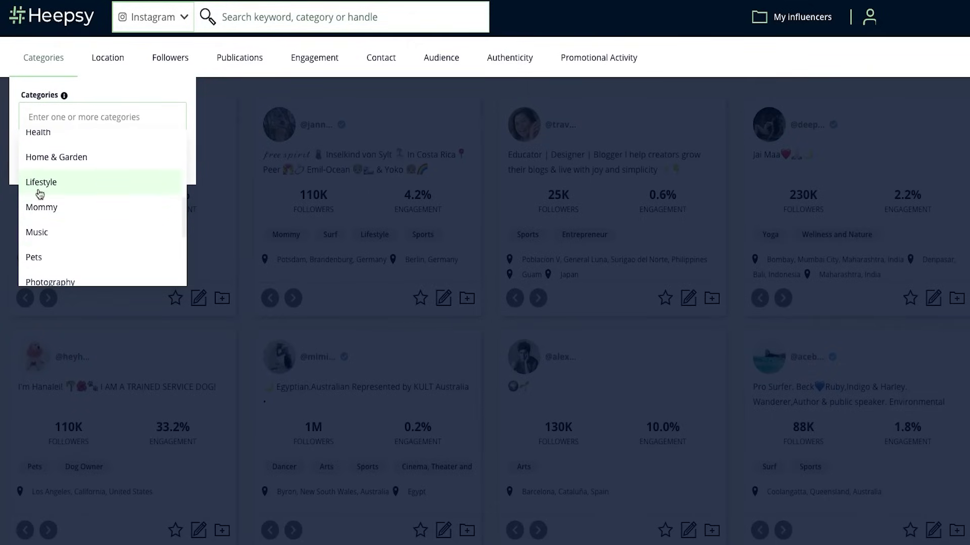
pyautogui.click(40, 192)
pyautogui.click(123, 163)
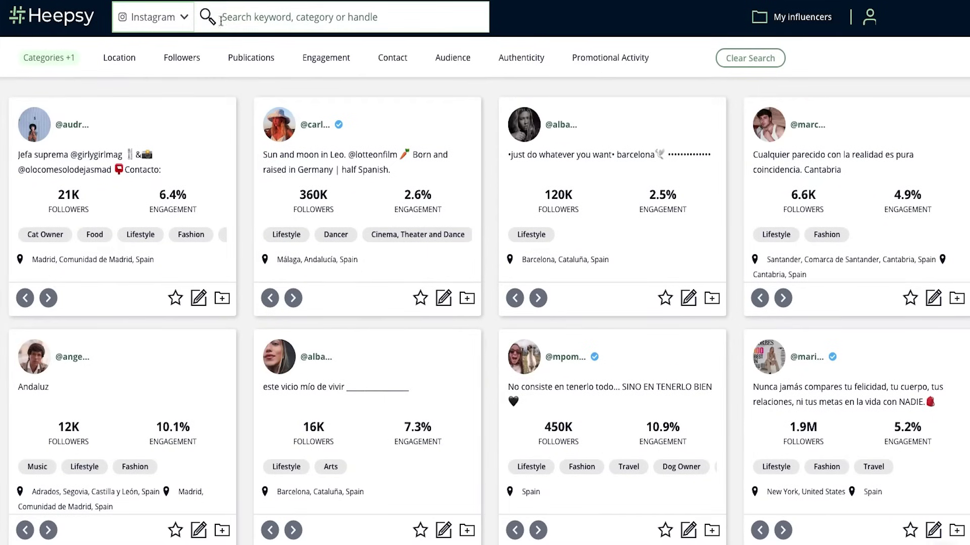
# Set the location filter to United States, leaving 96,954 Lifestyle matches.
pyautogui.click(116, 72)
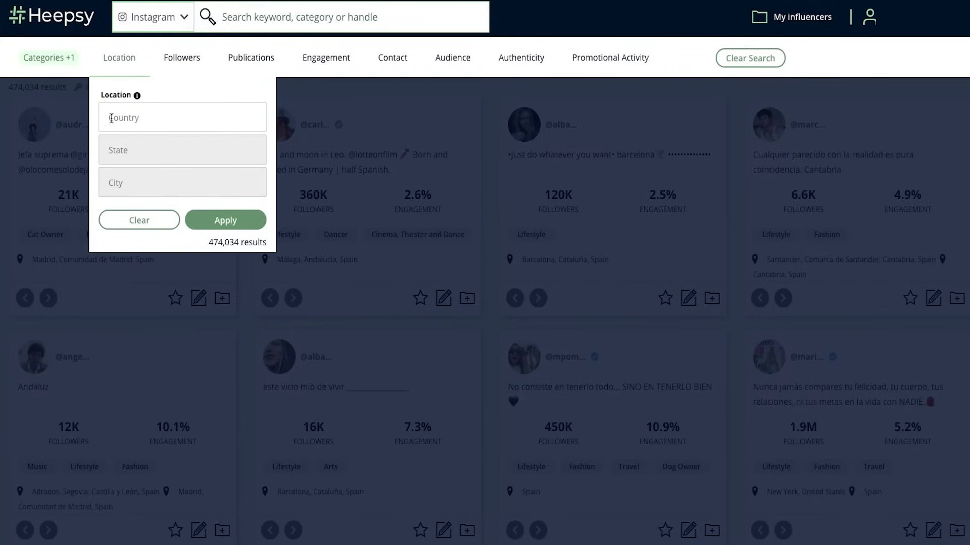
pyautogui.click(111, 118)
pyautogui.scroll(-6, 129, 226)
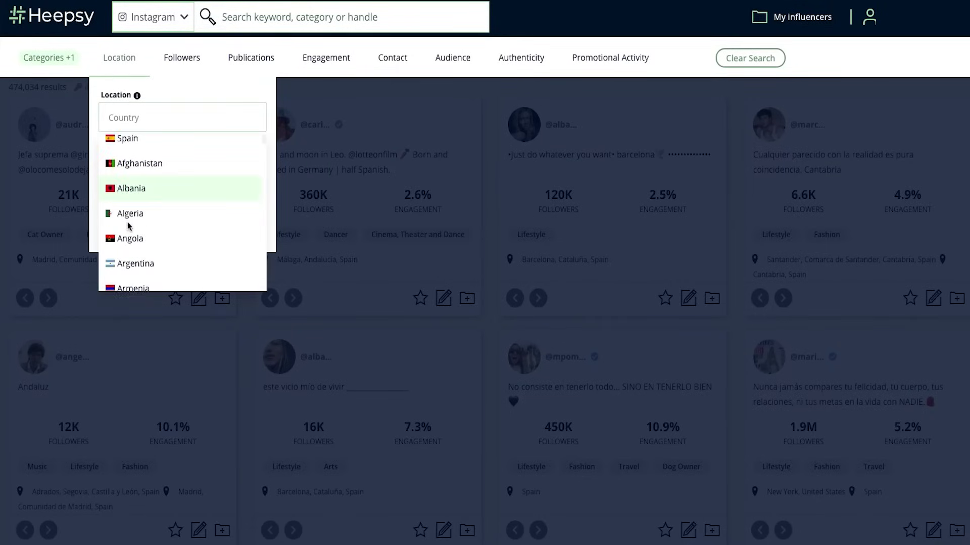
pyautogui.scroll(-4, 128, 226)
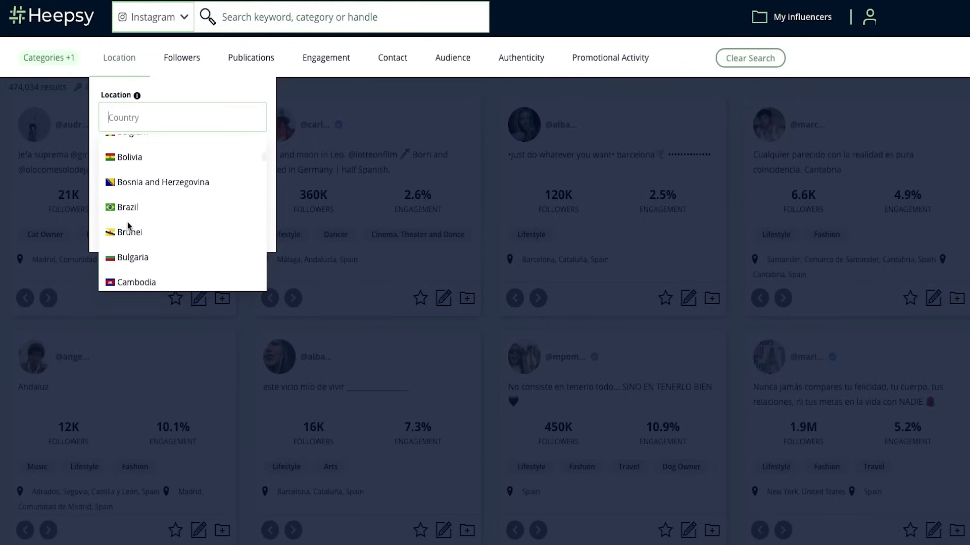
pyautogui.scroll(-5, 128, 223)
pyautogui.scroll(4, 129, 224)
pyautogui.scroll(6, 129, 226)
pyautogui.scroll(6, 128, 226)
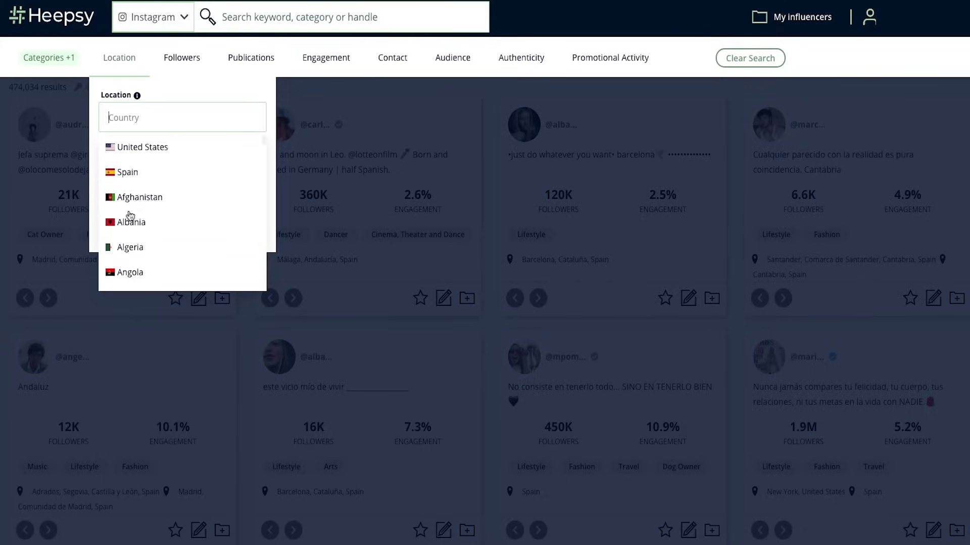
pyautogui.click(132, 152)
pyautogui.click(204, 214)
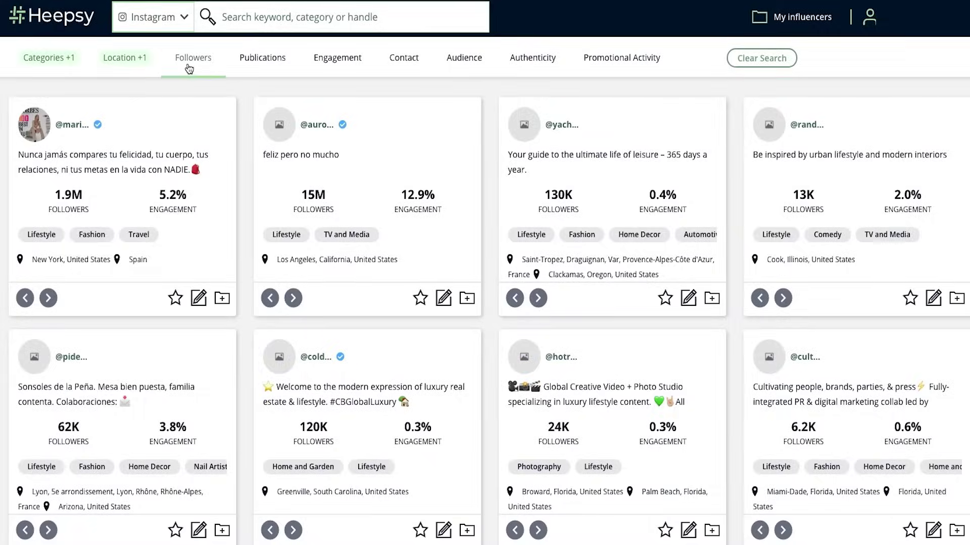
pyautogui.click(189, 61)
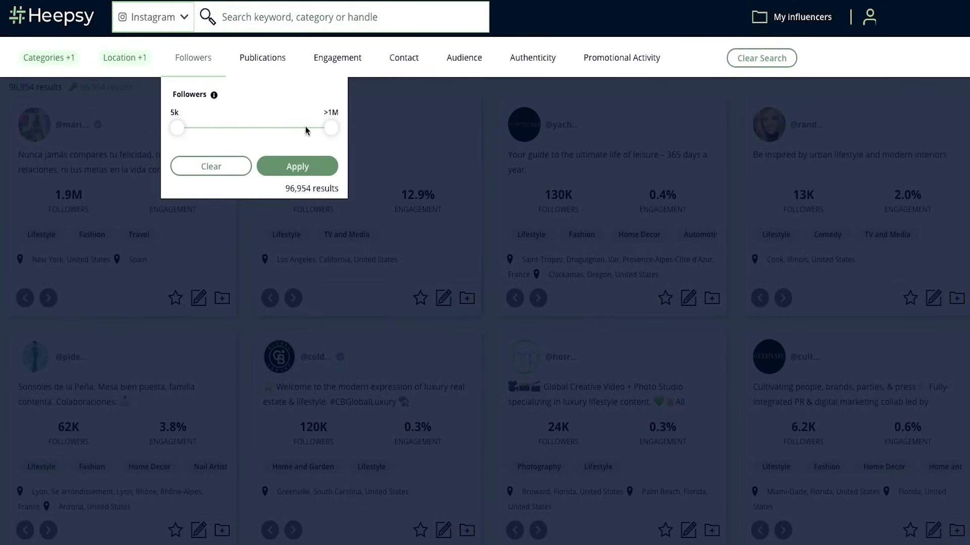
# Cap the follower range at 10K so only 5K–10K influencers remain.
pyautogui.moveTo(330, 129); pyautogui.dragTo(199, 132)
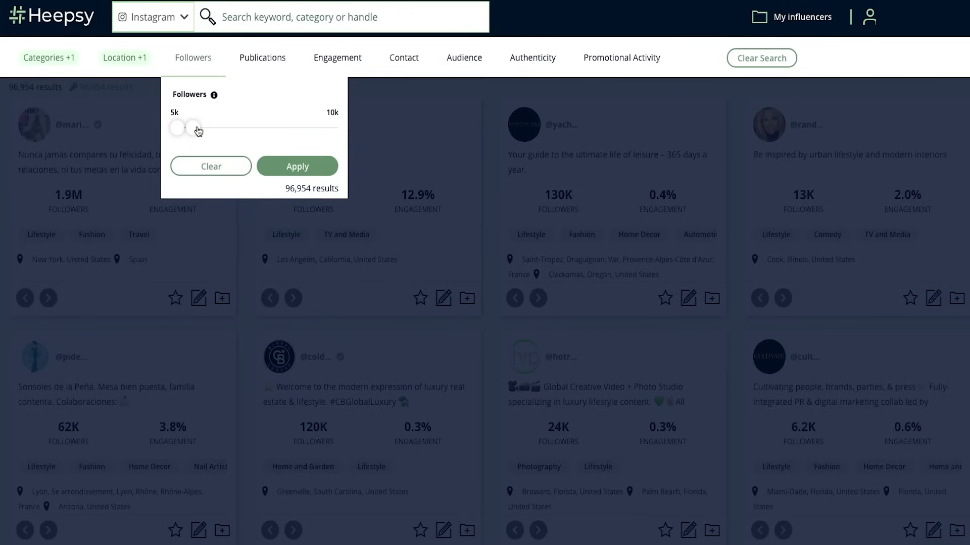
pyautogui.click(283, 166)
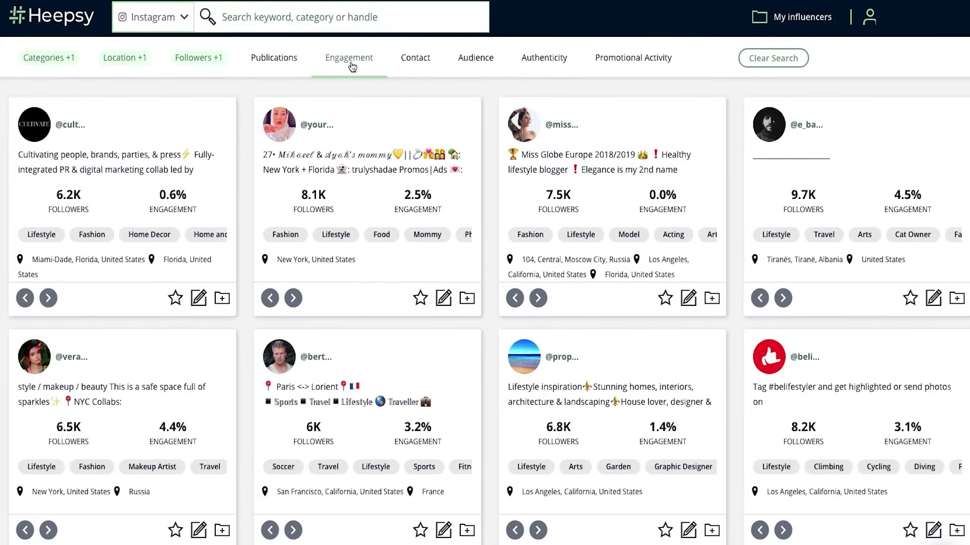
# Set the engagement score range to High through Very High, previewing 9,522 results.
pyautogui.click(351, 63)
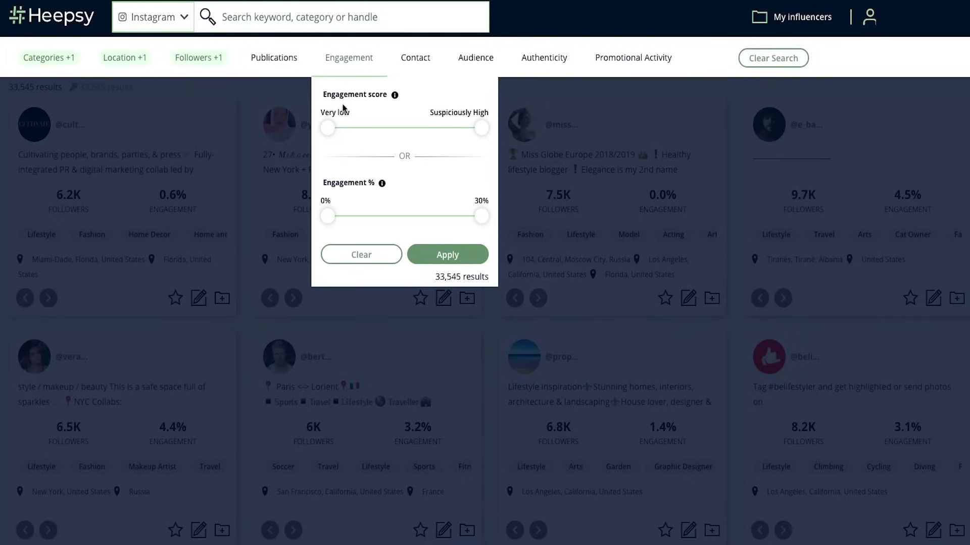
pyautogui.moveTo(328, 130); pyautogui.dragTo(416, 135)
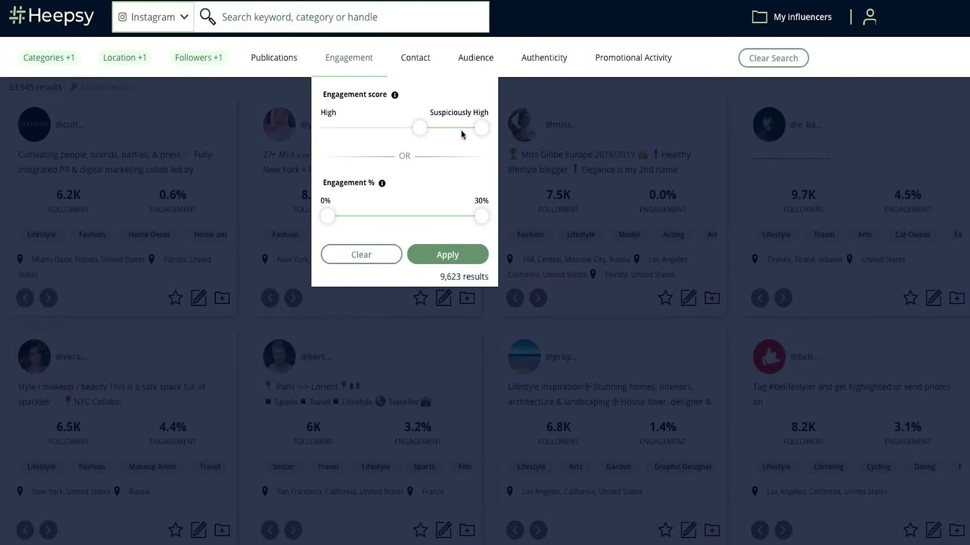
pyautogui.moveTo(482, 130); pyautogui.dragTo(452, 131)
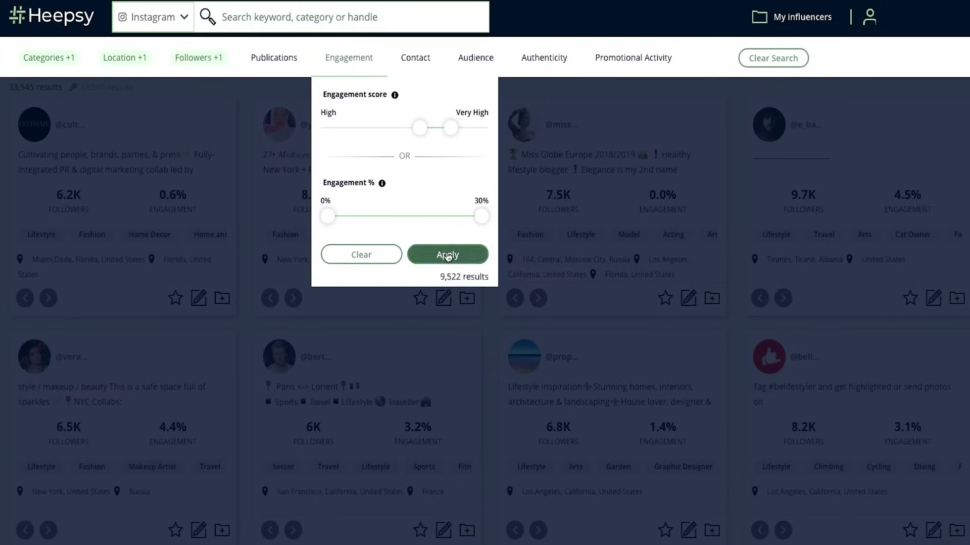
pyautogui.click(447, 255)
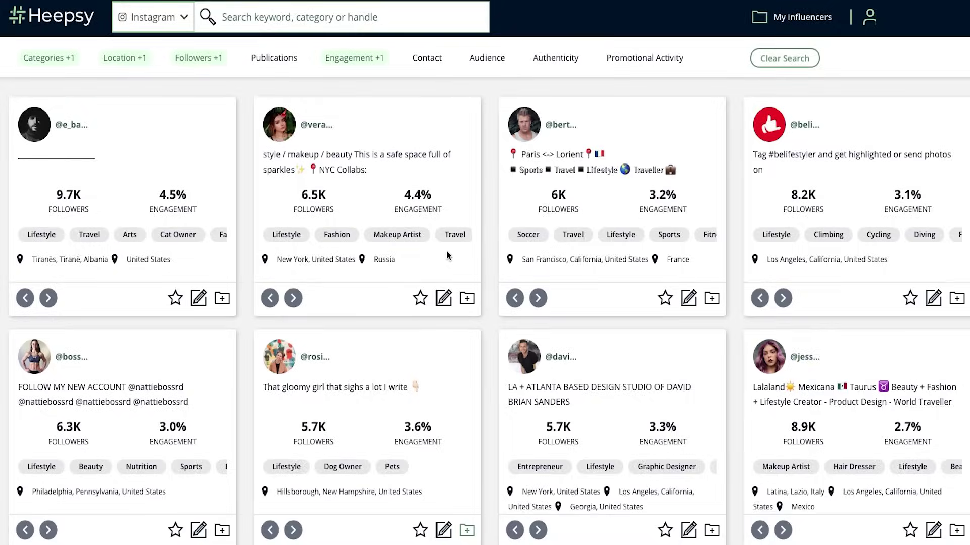
# Check the audience age range options, then close audience filters without applying them.
pyautogui.click(495, 66)
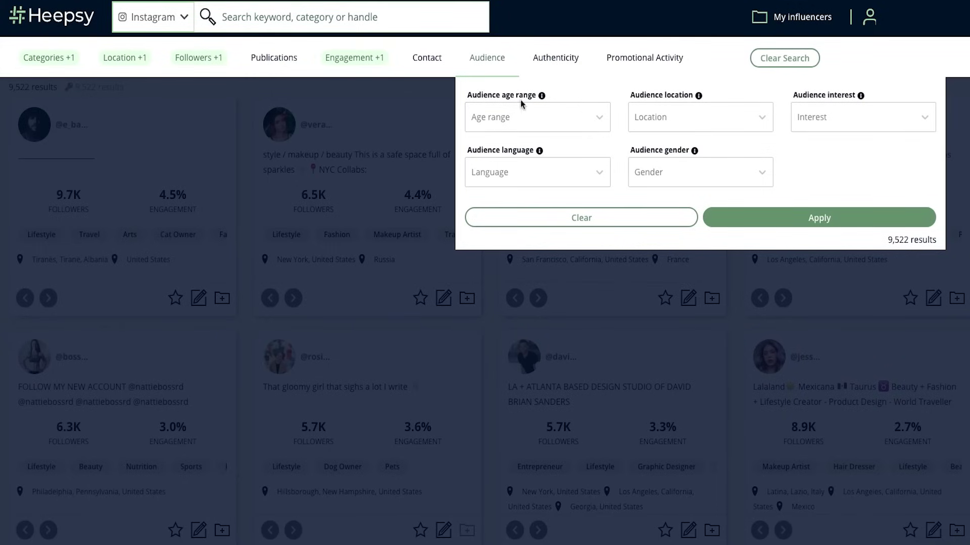
pyautogui.click(599, 124)
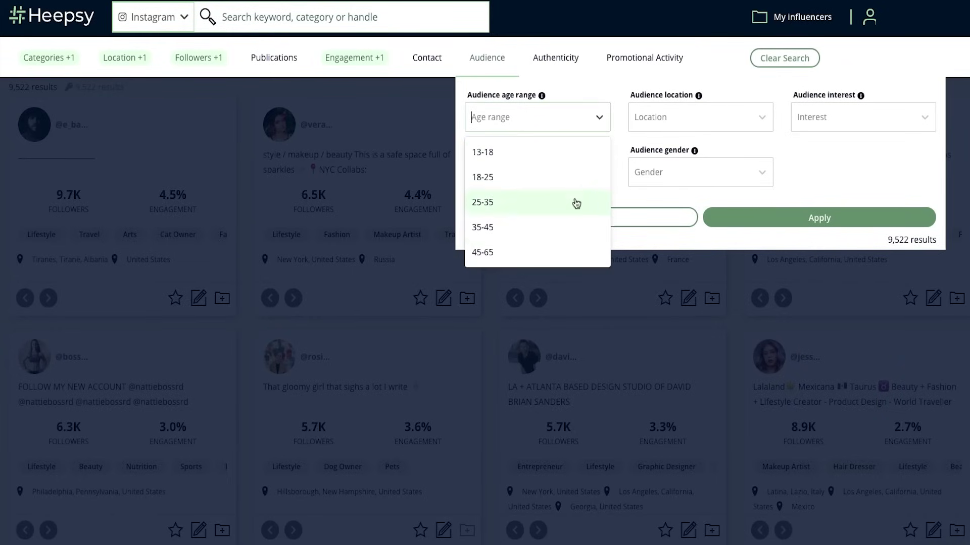
pyautogui.click(486, 60)
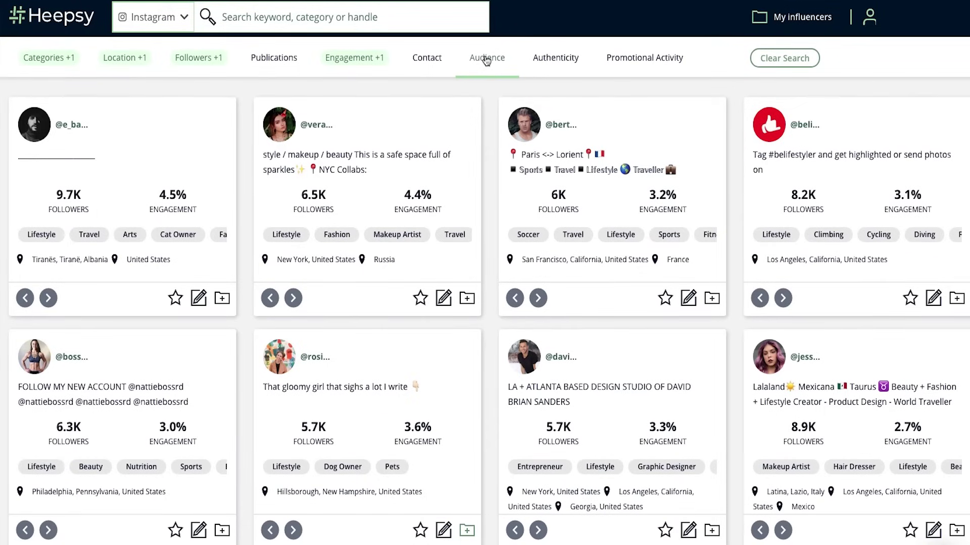
pyautogui.click(553, 60)
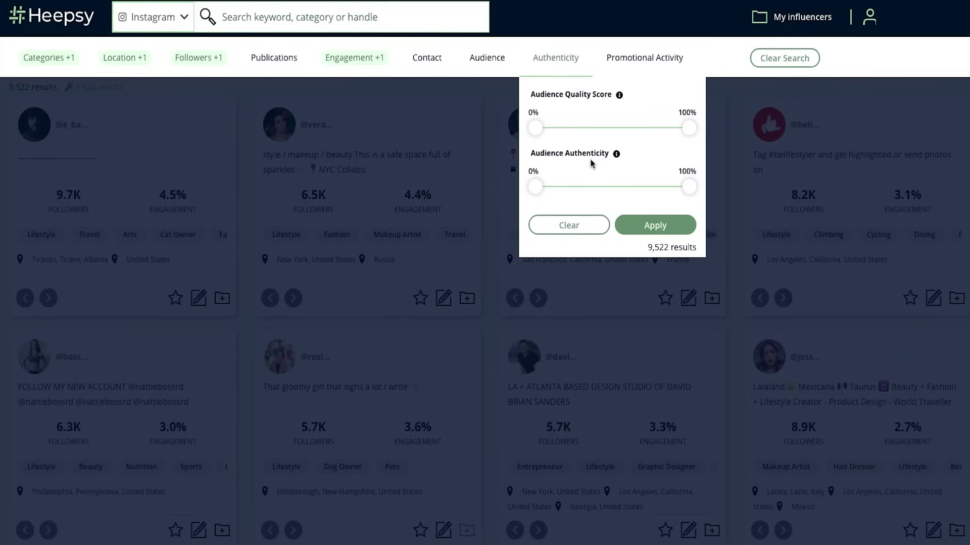
pyautogui.moveTo(536, 192); pyautogui.dragTo(655, 195)
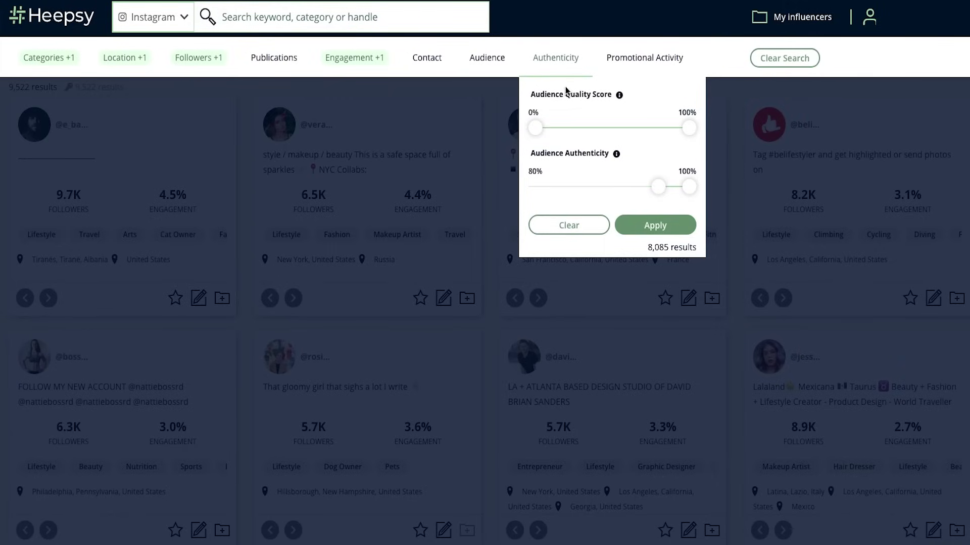
pyautogui.click(559, 64)
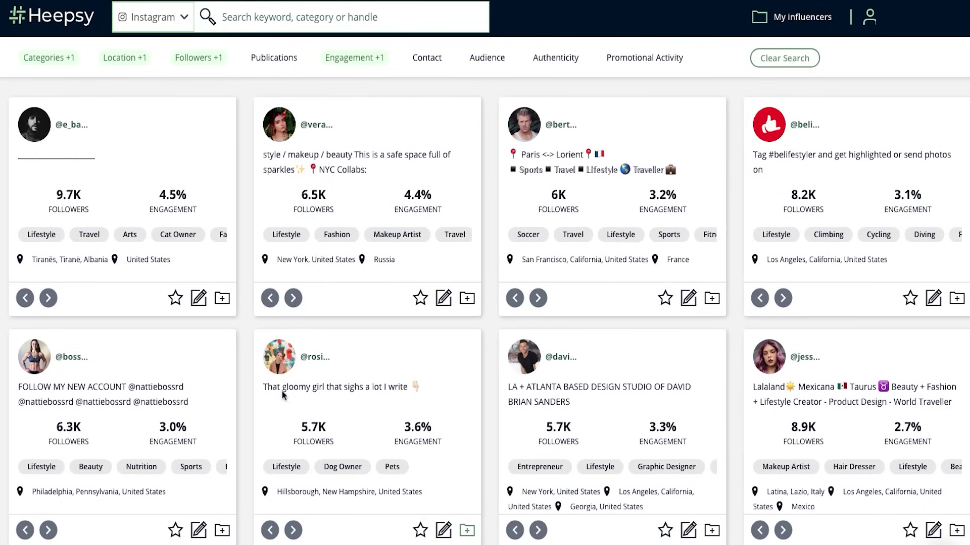
pyautogui.click(359, 428)
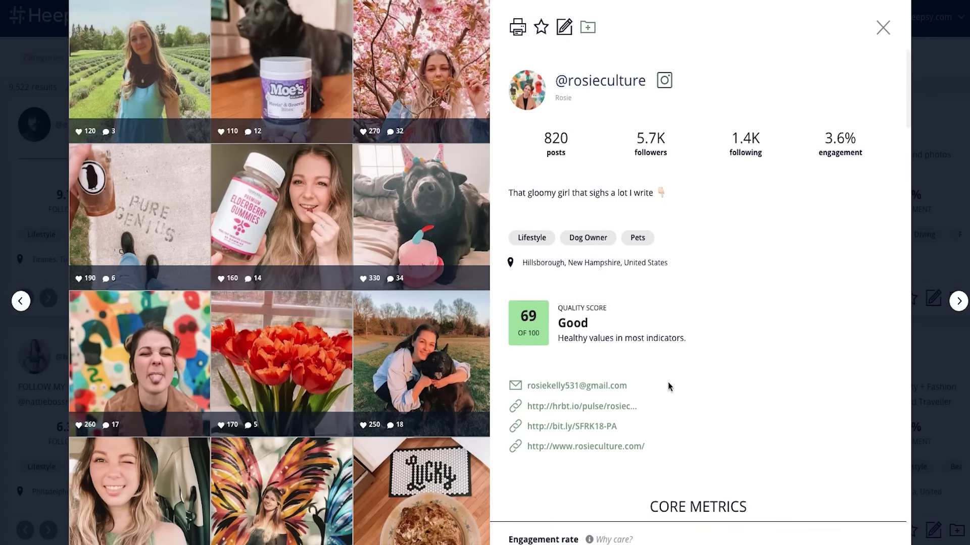
pyautogui.scroll(-3, 668, 387)
pyautogui.scroll(-5, 668, 388)
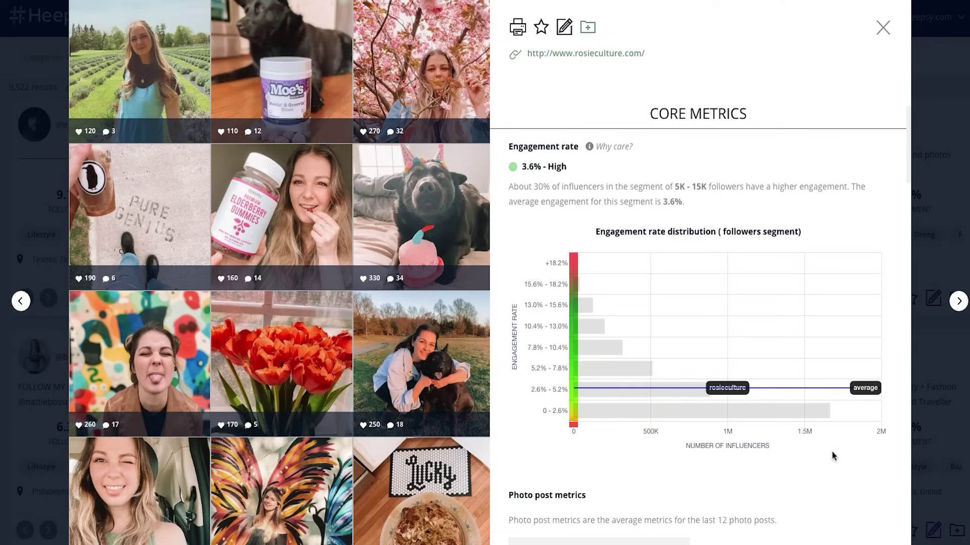
pyautogui.scroll(-6, 832, 451)
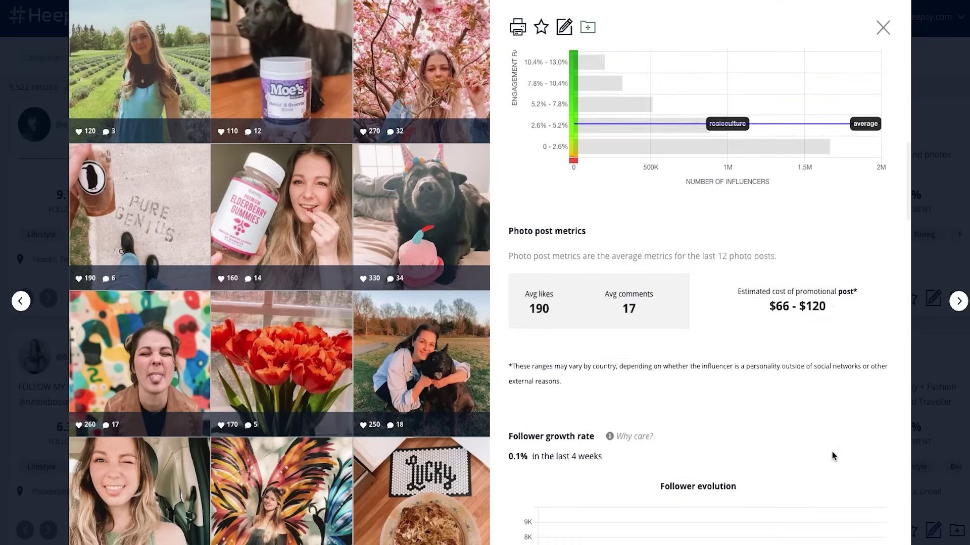
pyautogui.scroll(-4, 832, 452)
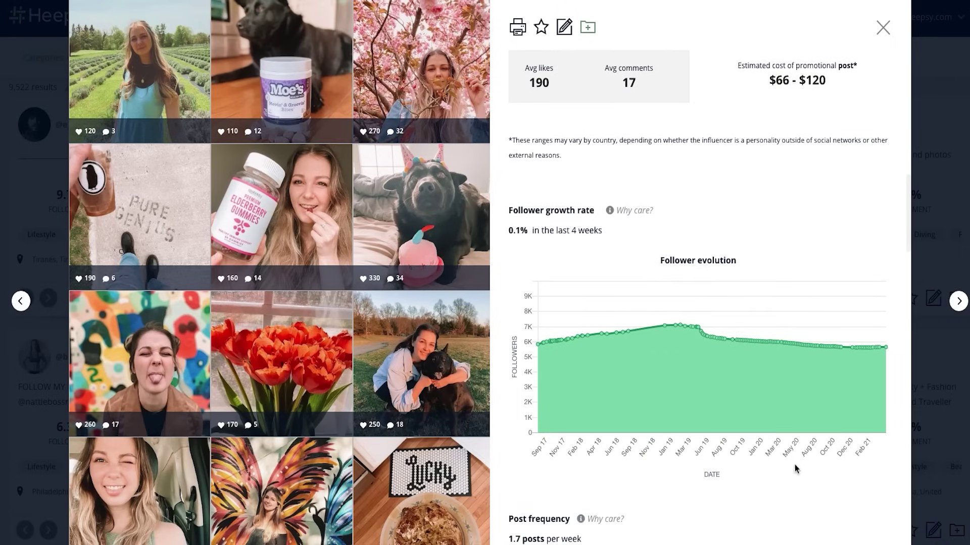
# Examine the follower evolution chart and audience insights further down the profile.
pyautogui.moveTo(699, 331)
pyautogui.moveTo(885, 351)
pyautogui.scroll(-20, 665, 480)
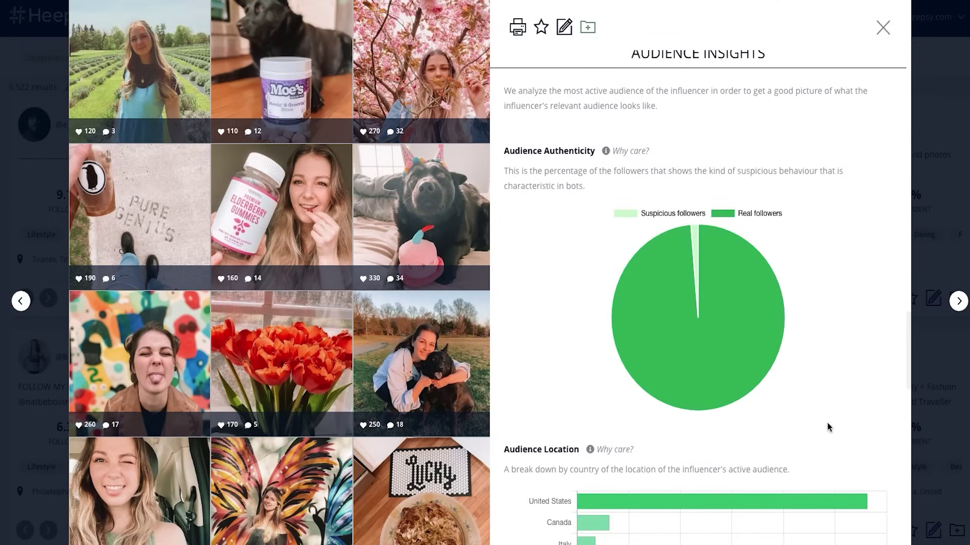
pyautogui.moveTo(706, 293)
pyautogui.scroll(-4, 706, 295)
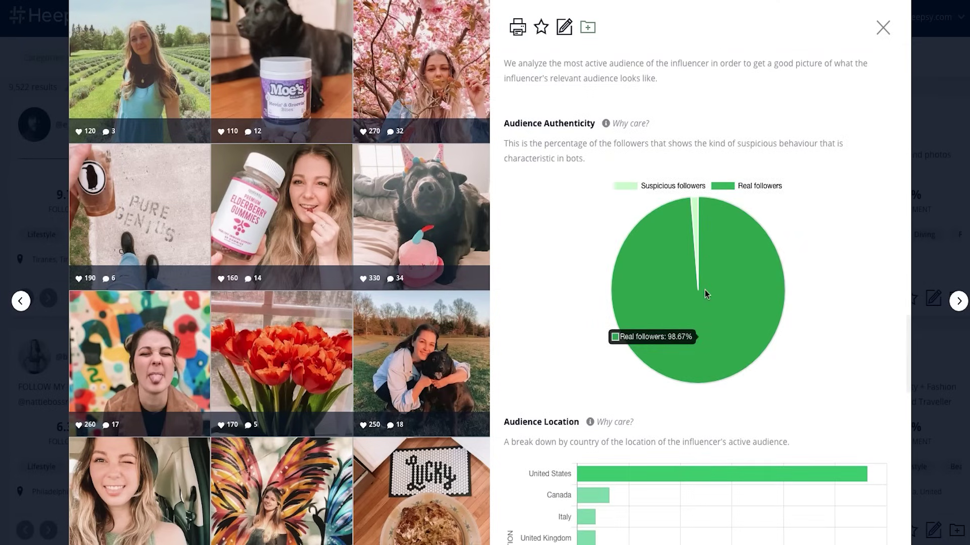
pyautogui.scroll(-7, 706, 295)
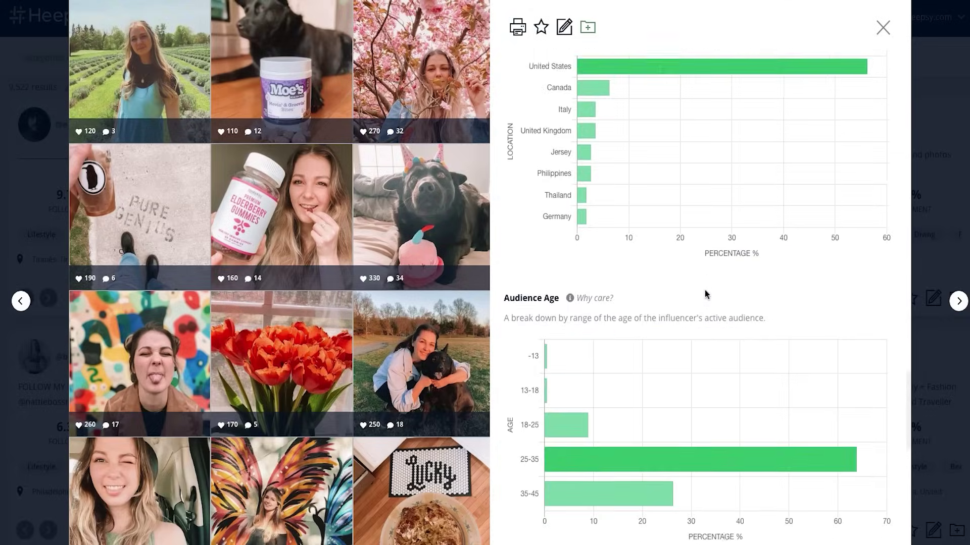
pyautogui.scroll(-1, 705, 293)
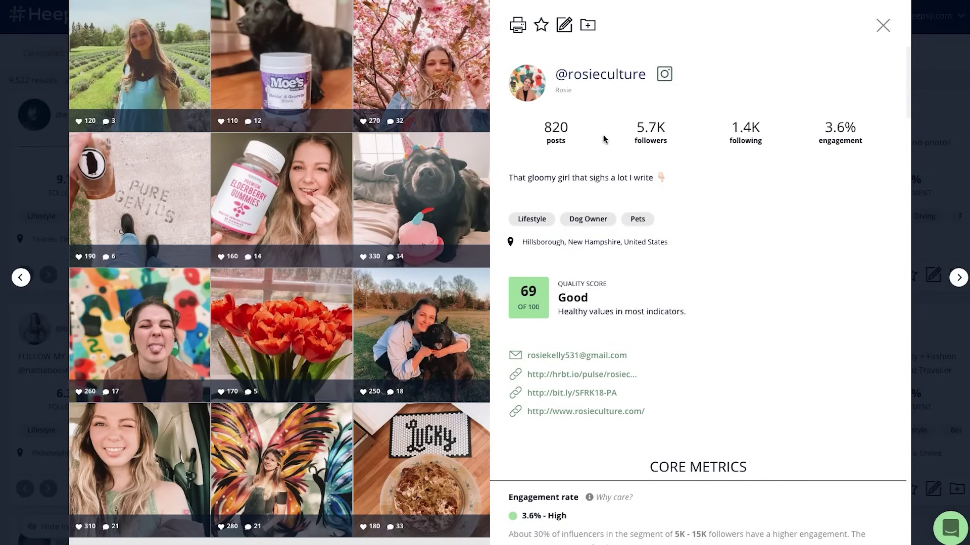
pyautogui.click(587, 25)
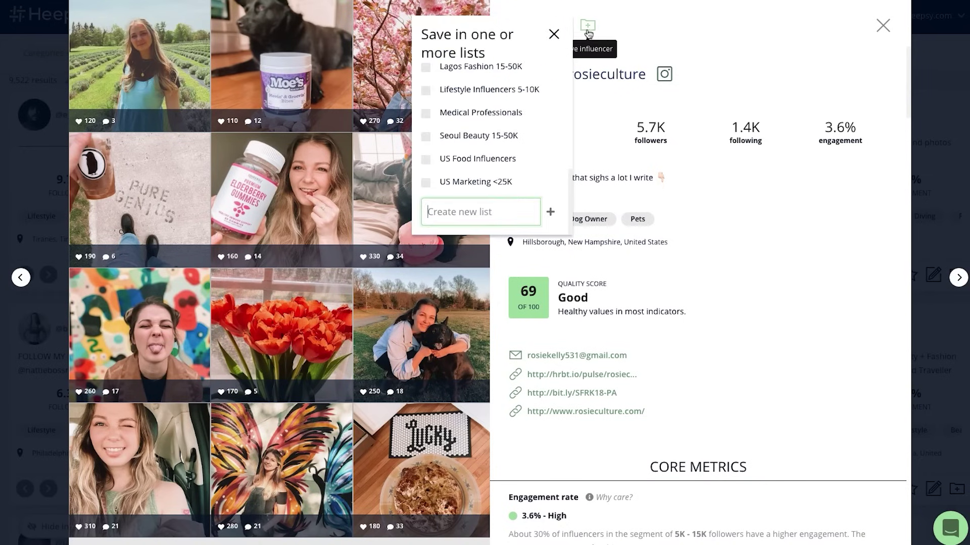
pyautogui.click(426, 90)
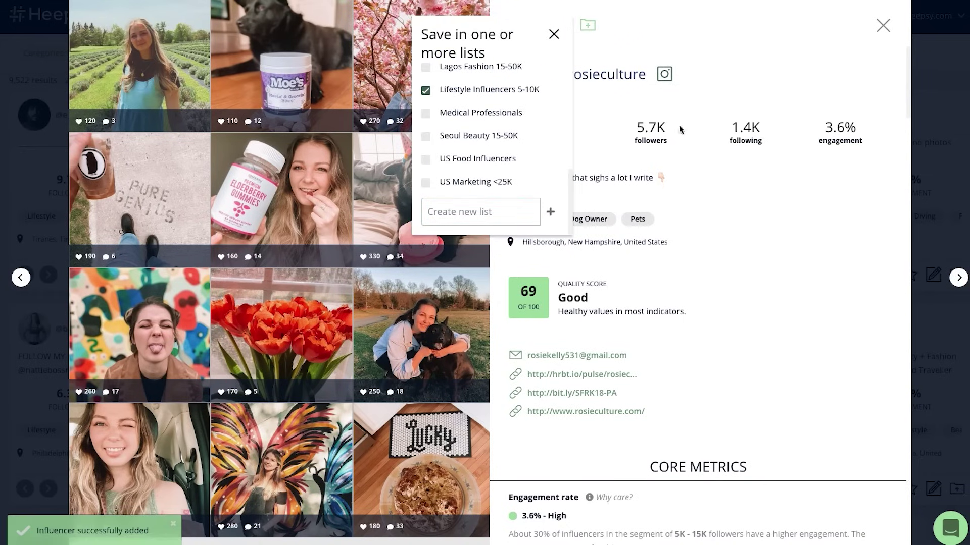
pyautogui.click(941, 177)
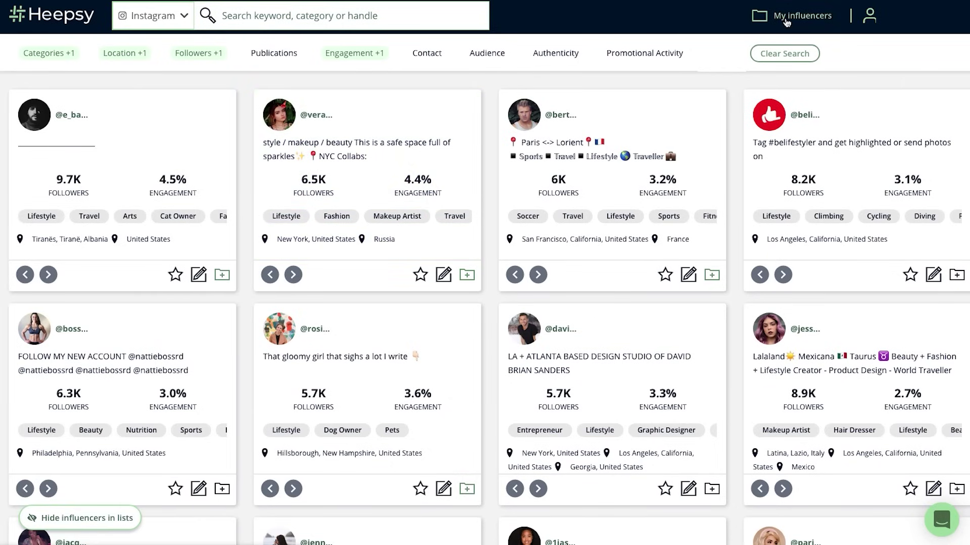
# Open My influencers to view the four profiles saved in Lifestyle Influencers 5-10K.
pyautogui.click(786, 22)
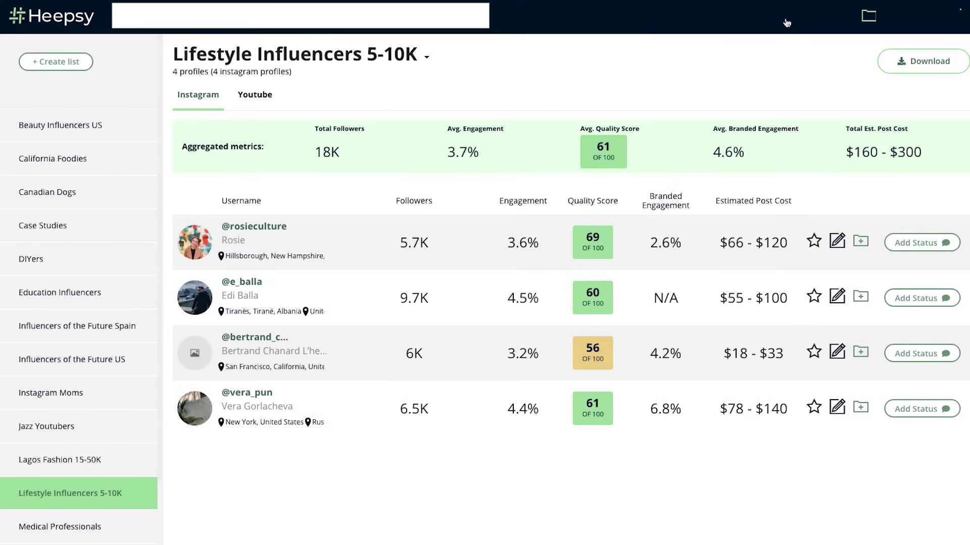
pyautogui.scroll(-3, 43, 470)
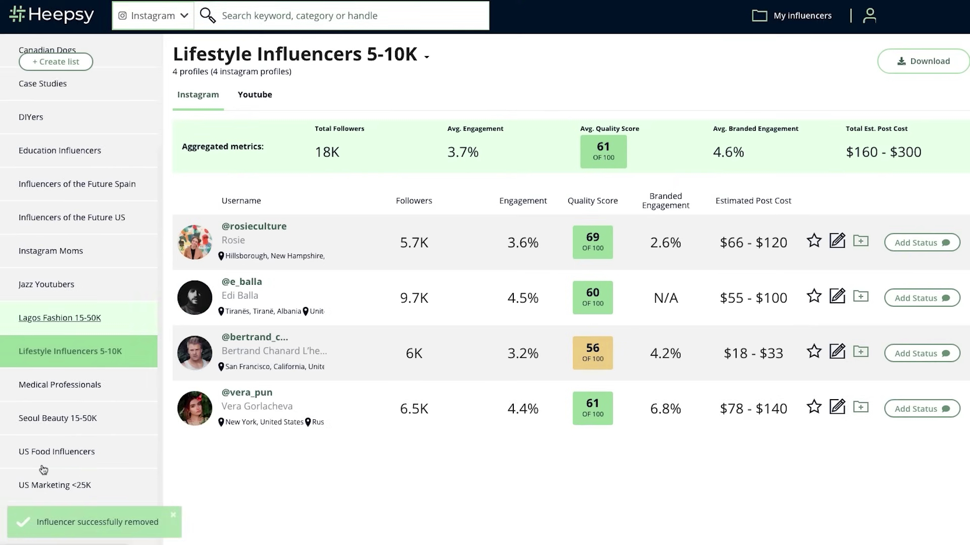